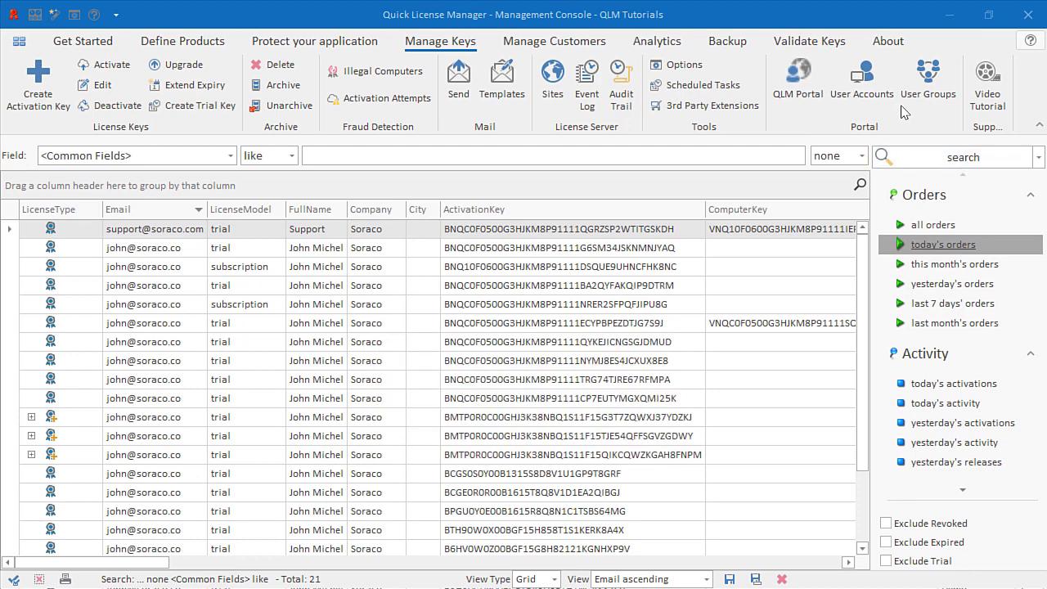
# - Review the Affiliate 2 user group's allowed operations, products, email templates and searches
pyautogui.click(928, 92)
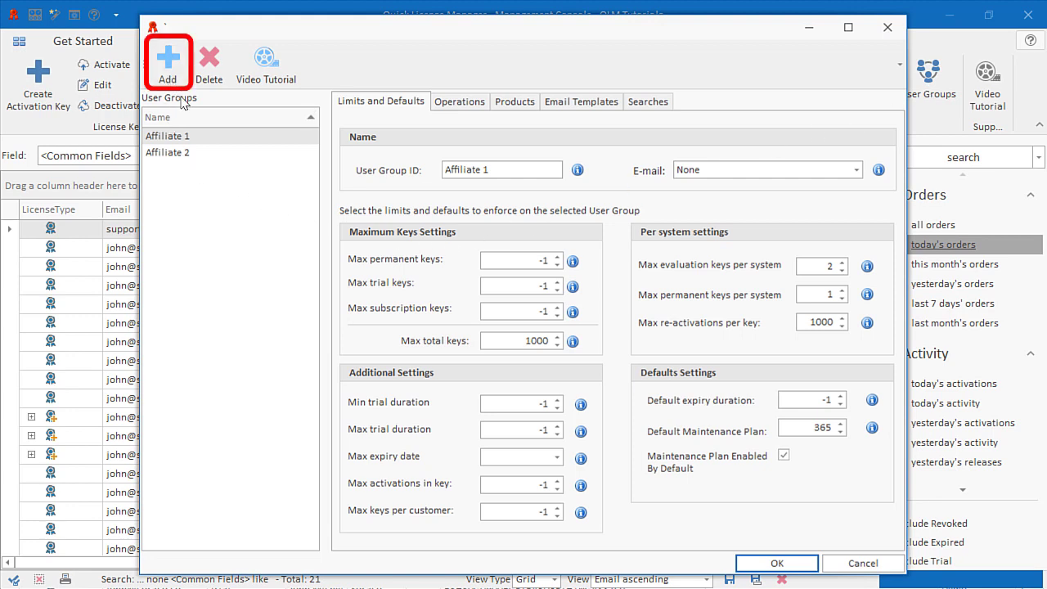
pyautogui.click(185, 154)
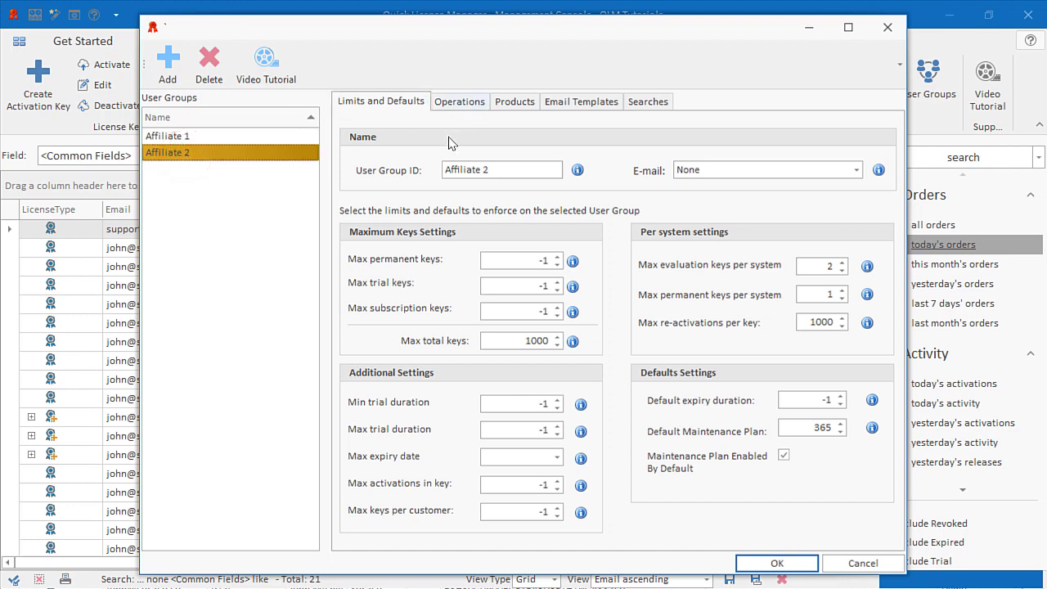
pyautogui.click(460, 107)
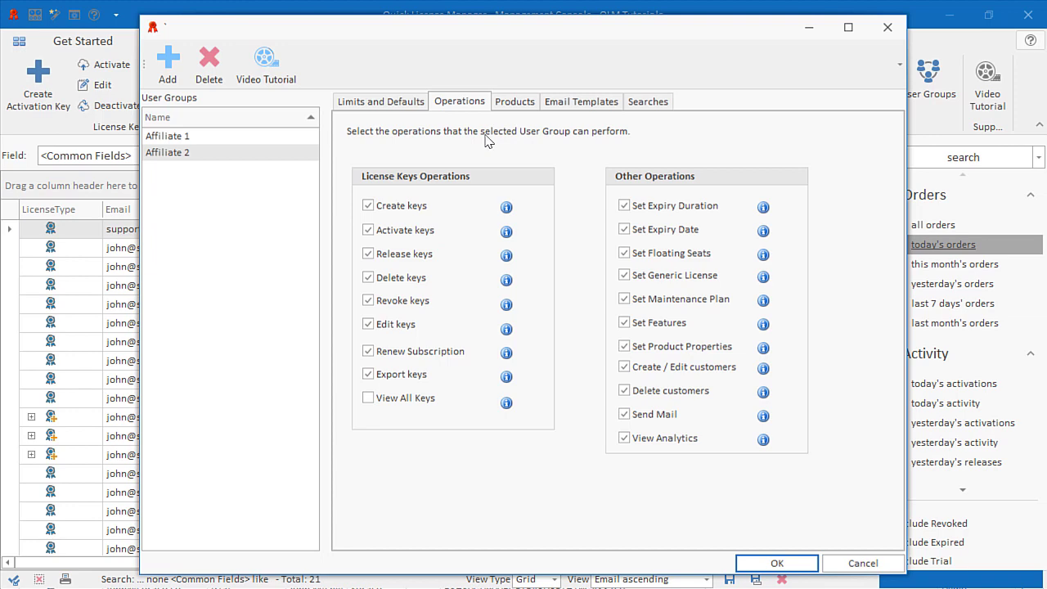
pyautogui.click(516, 102)
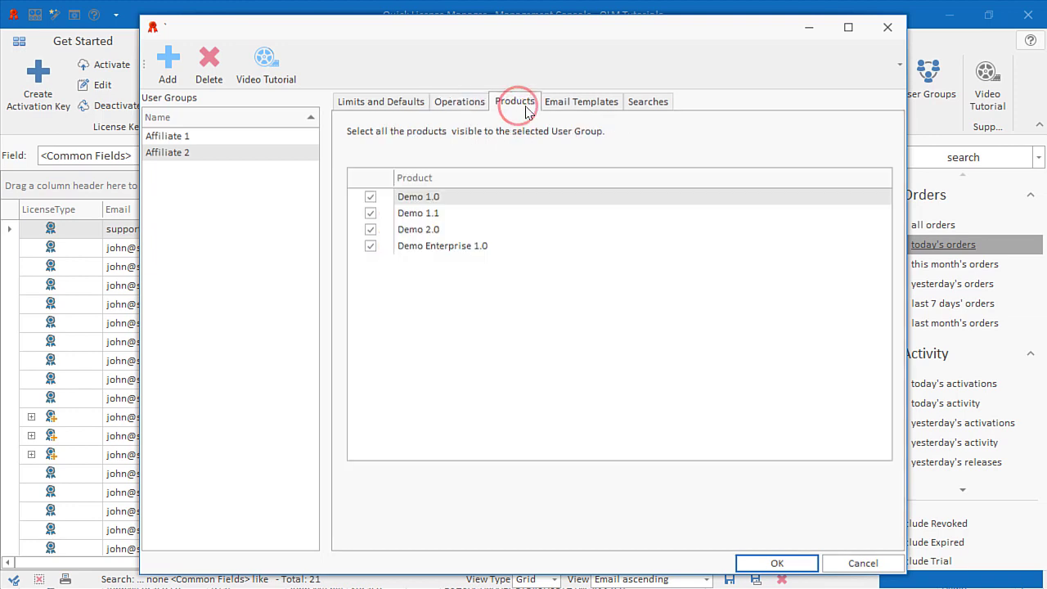
pyautogui.click(573, 106)
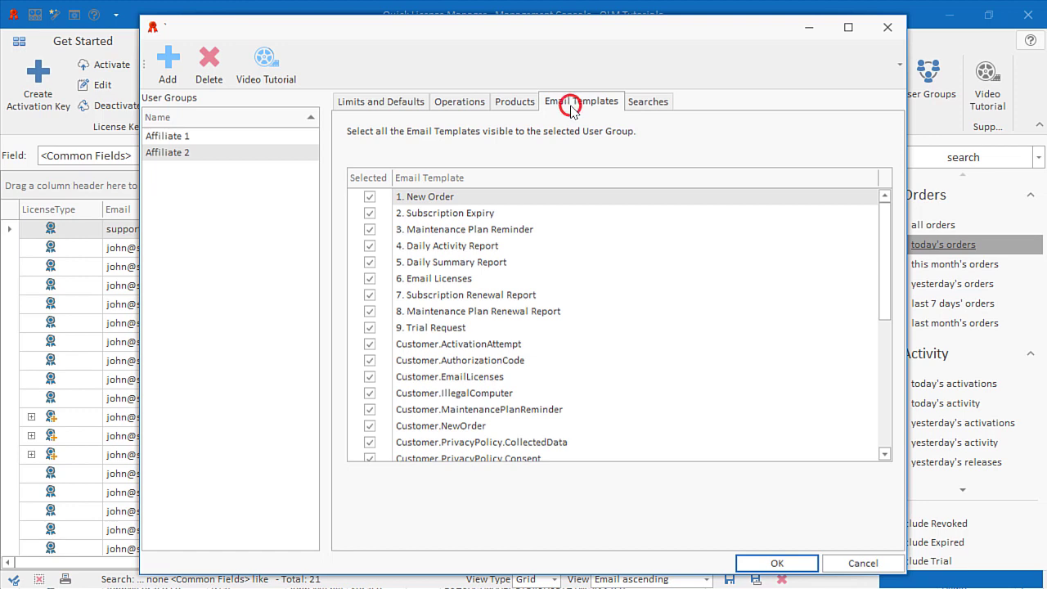
pyautogui.click(637, 109)
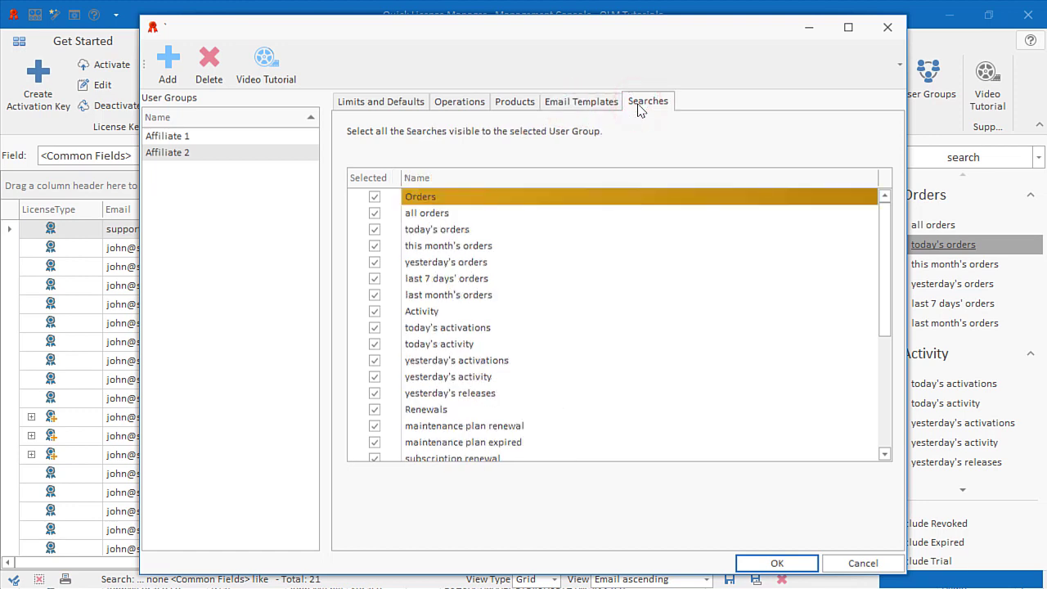
pyautogui.click(775, 564)
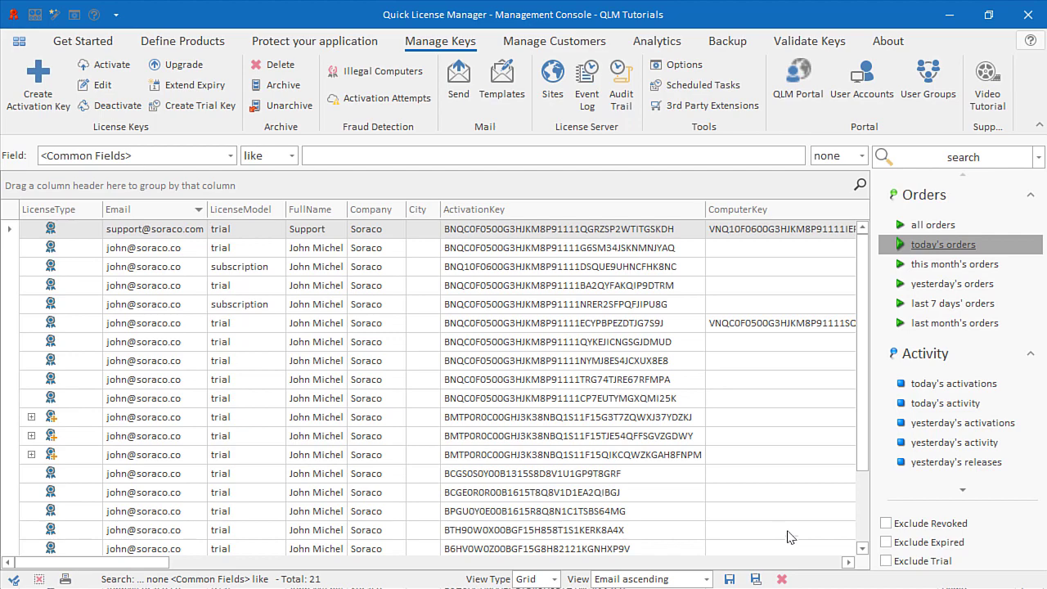
# - Create the new portal user account 'affiliate2user' with its password, security question and e-mail
pyautogui.click(883, 94)
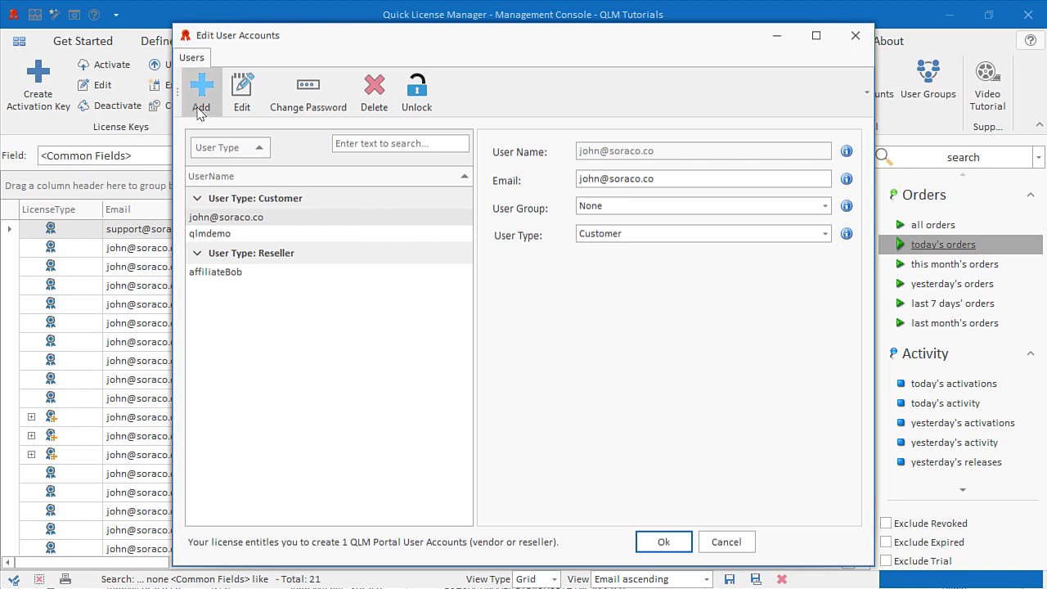
pyautogui.click(199, 107)
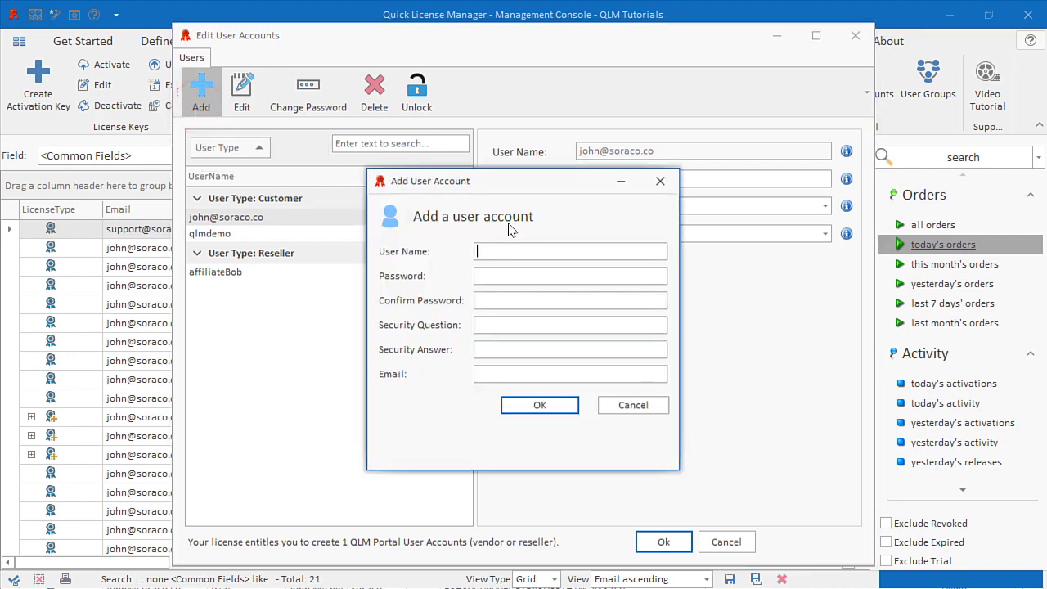
pyautogui.write('affiliate2user')
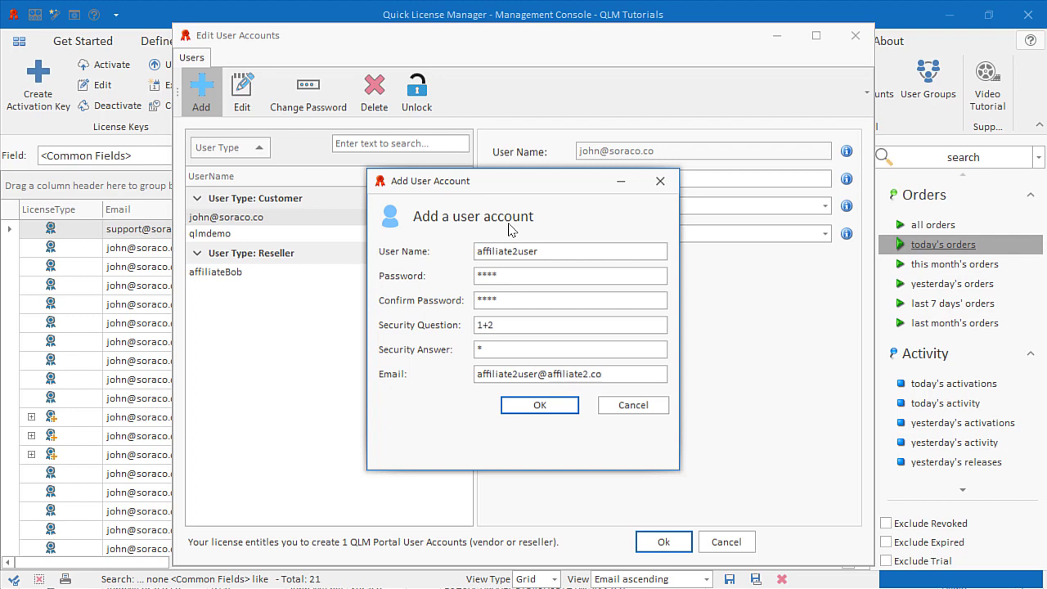
pyautogui.click(521, 407)
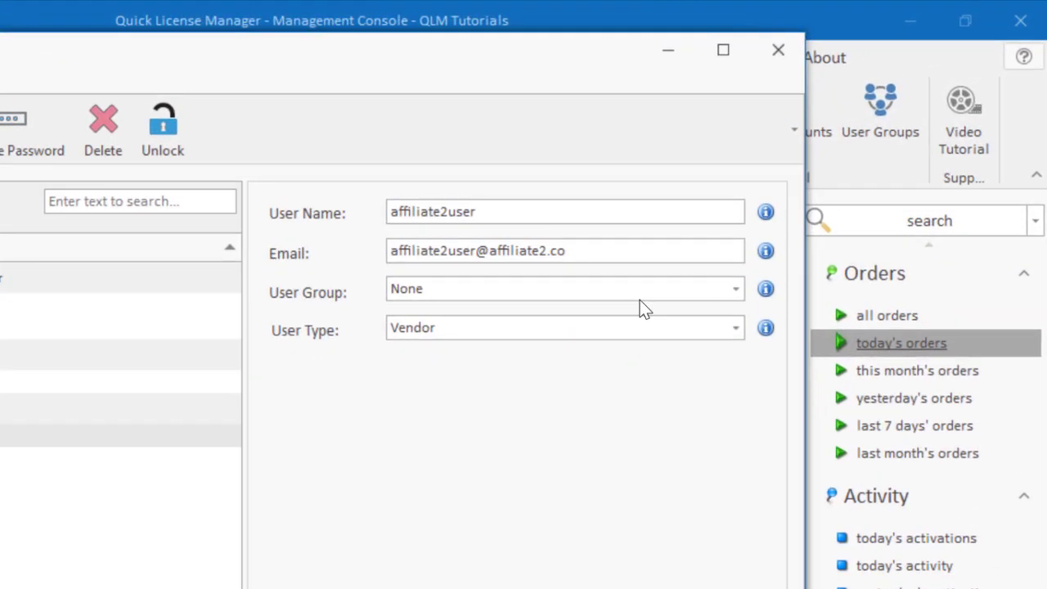
# - Assign affiliate2user to user group Affiliate 2 with user type Reseller and save
pyautogui.click(644, 298)
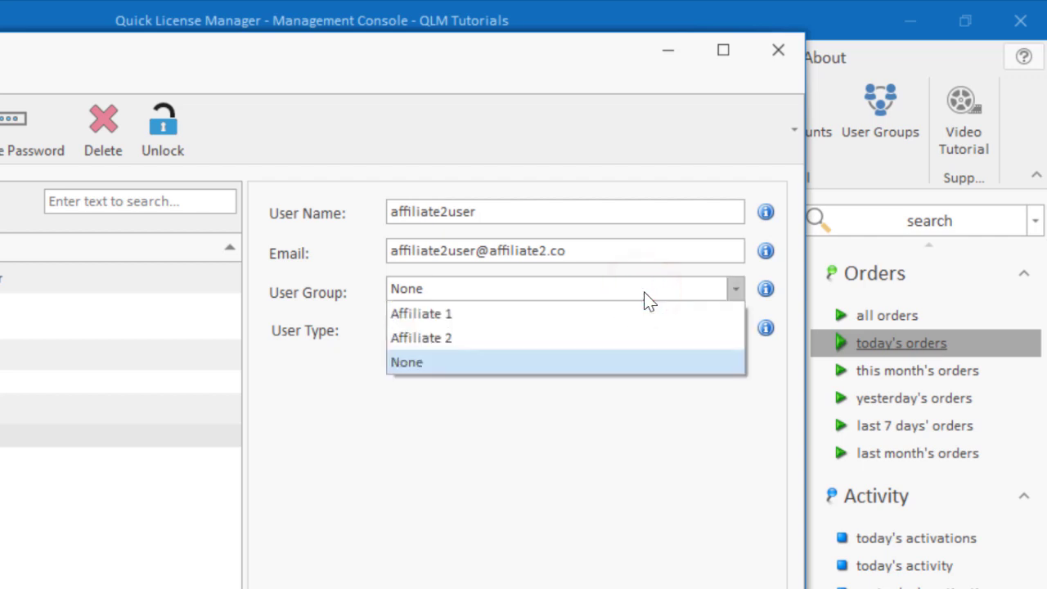
pyautogui.click(621, 338)
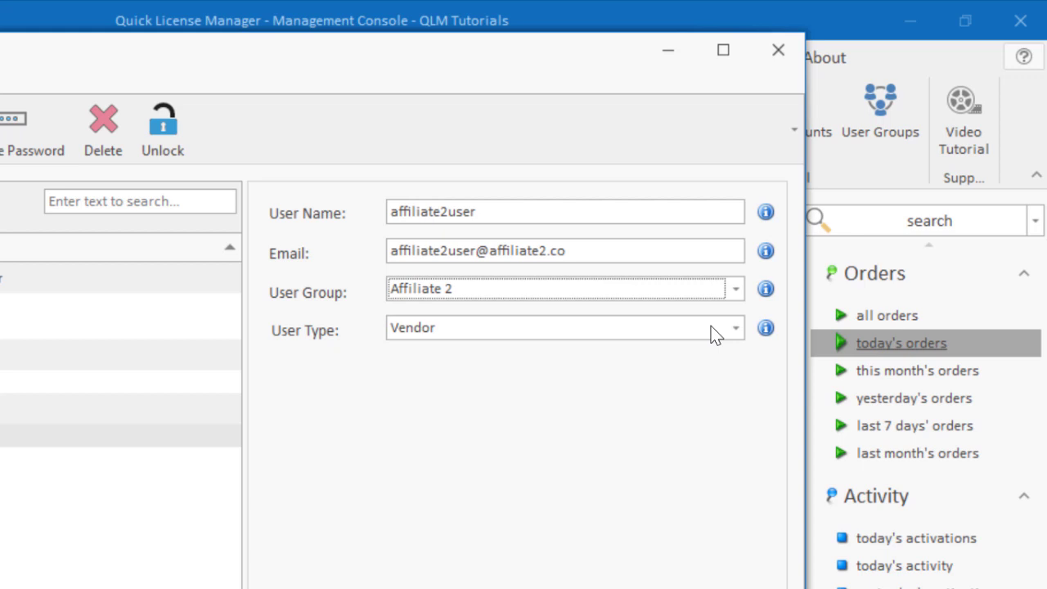
pyautogui.click(714, 331)
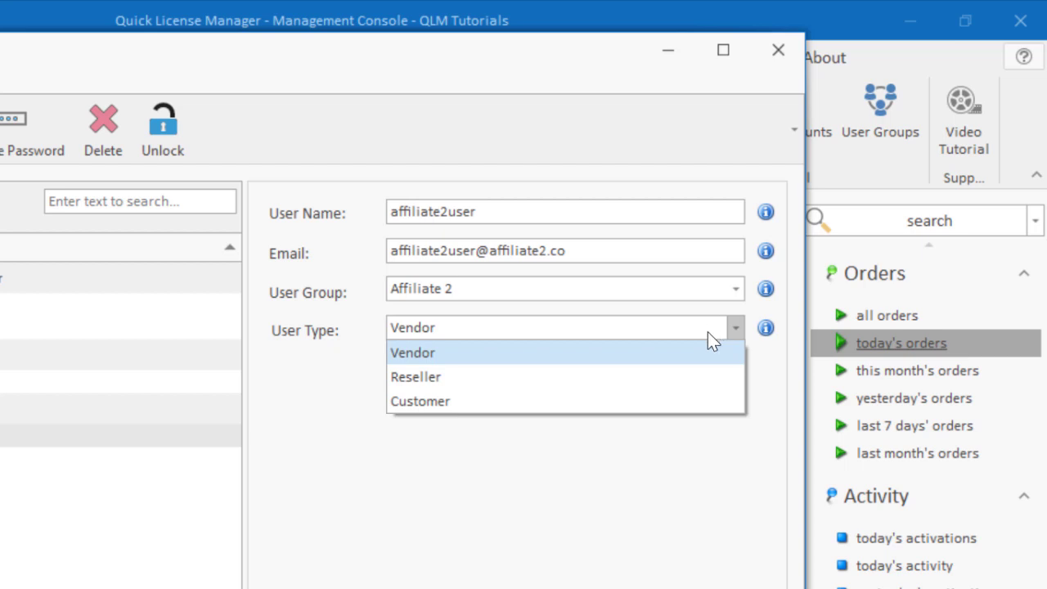
pyautogui.click(673, 378)
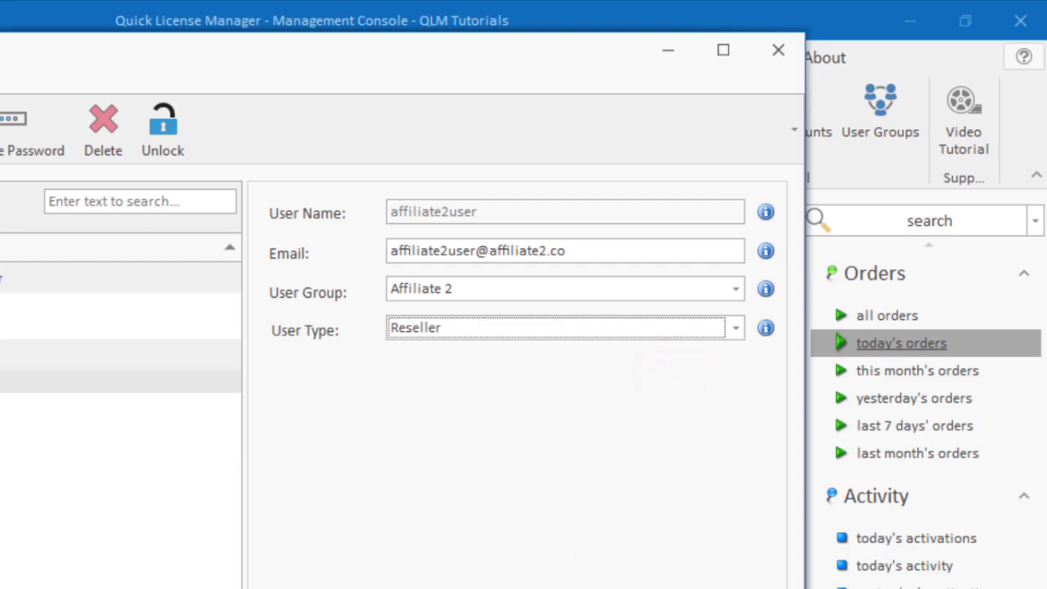
pyautogui.click(669, 541)
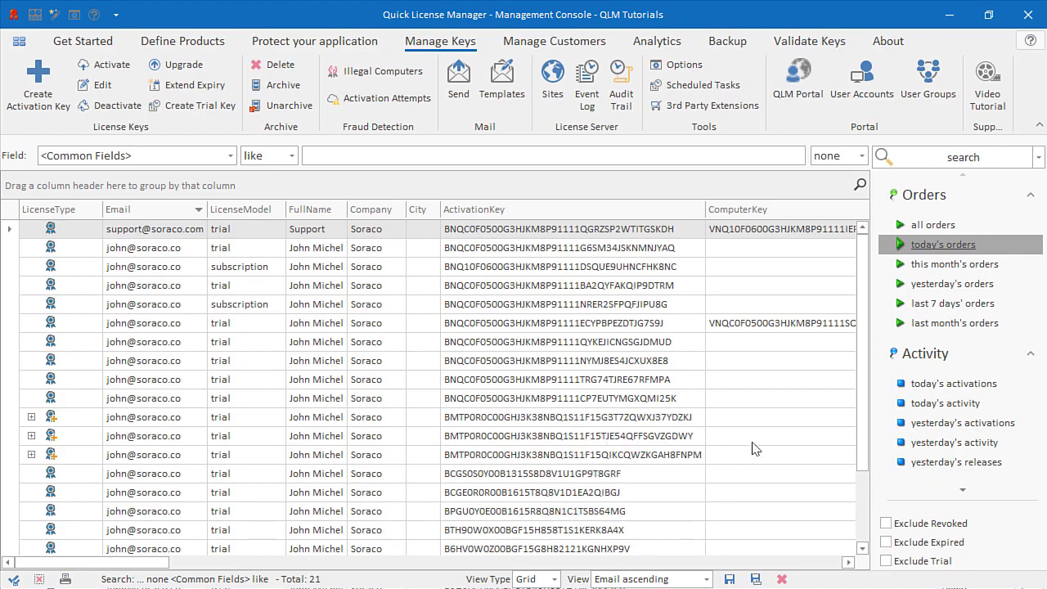
# - Log in to QLM Portal as affiliate2user with the account password
pyautogui.click(806, 100)
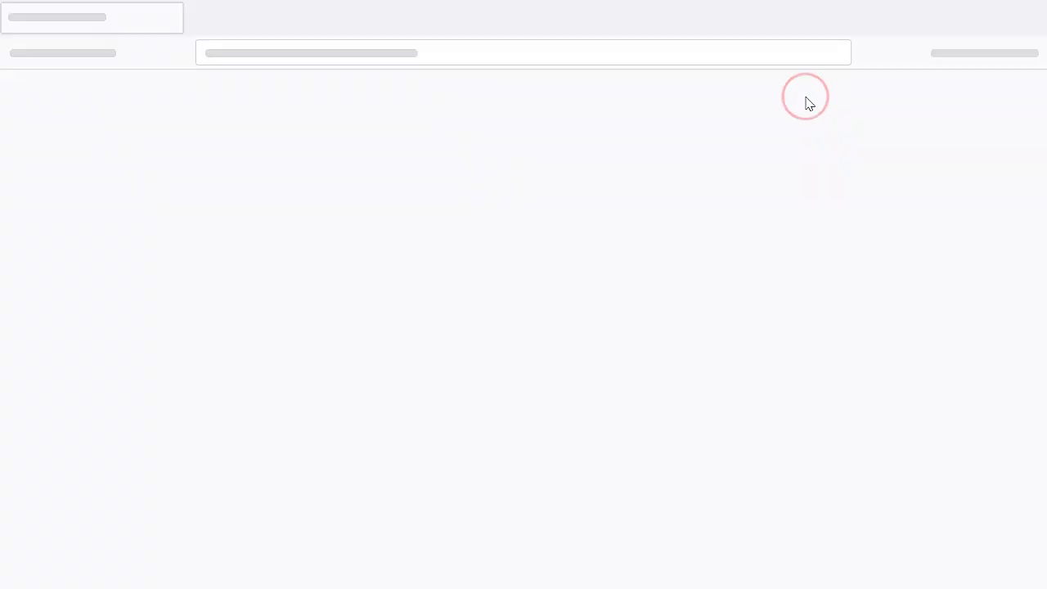
pyautogui.click(503, 313)
pyautogui.write('affiliate')
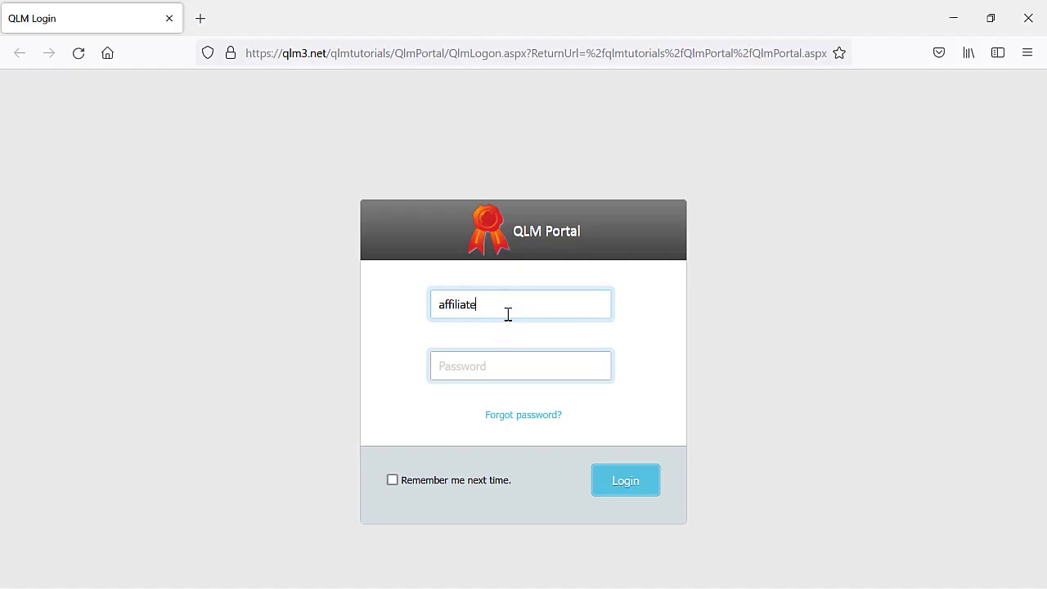
pyautogui.write('2user')
pyautogui.press('Tab')
pyautogui.write('123456')
pyautogui.press('Return')
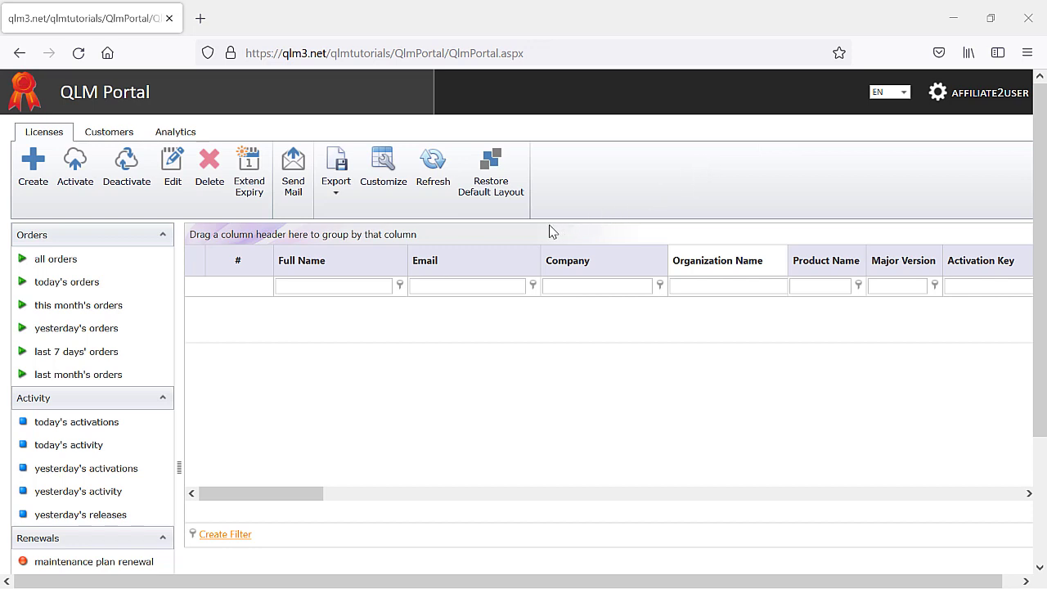
# - Create a new Demo 1.0 license for the customer picked from the e-mail suggestions
pyautogui.click(28, 196)
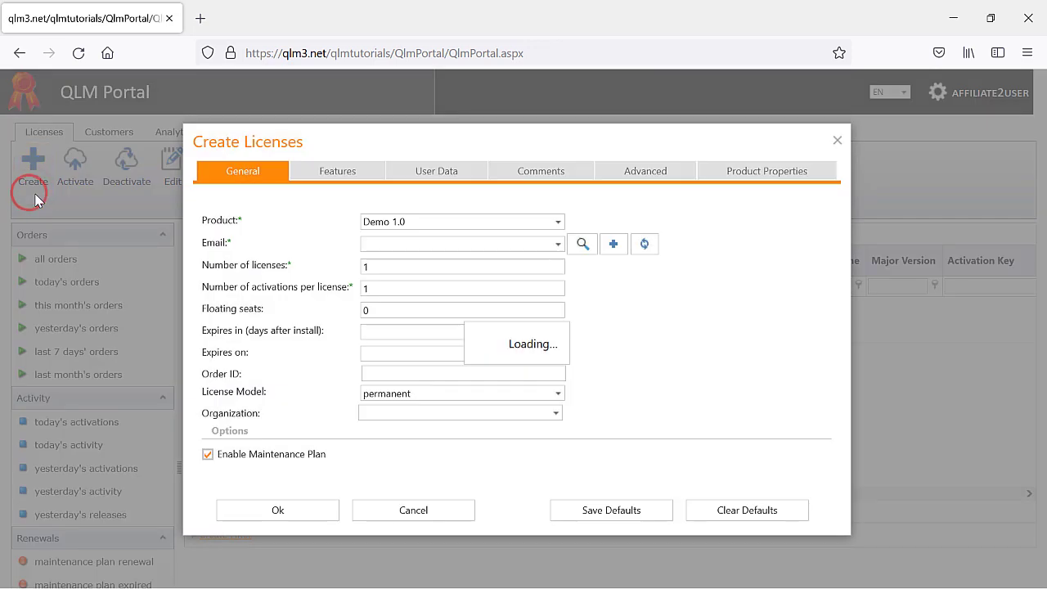
pyautogui.click(398, 244)
pyautogui.write('sar')
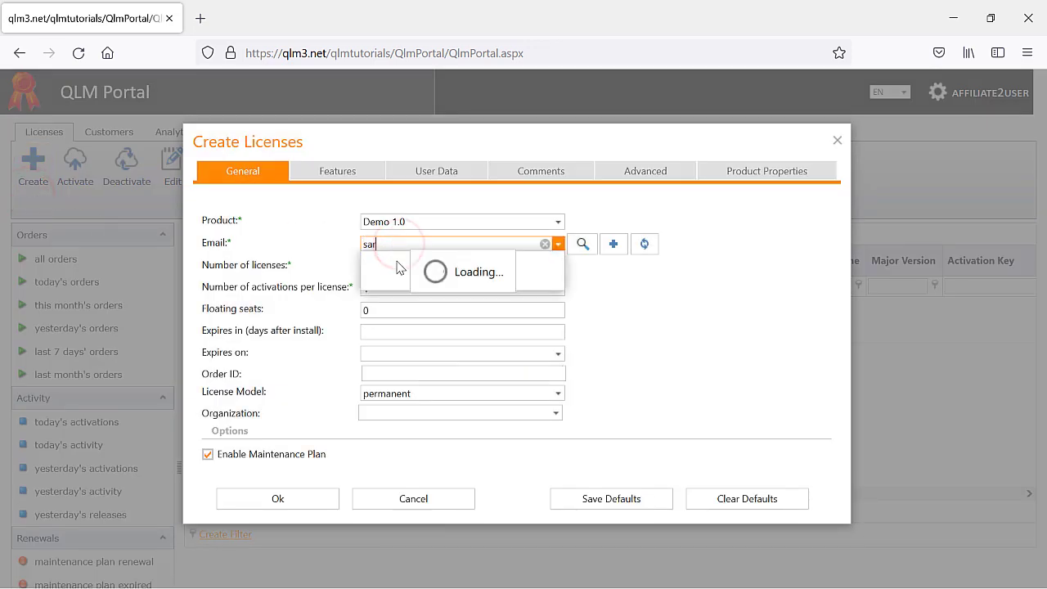
pyautogui.click(392, 277)
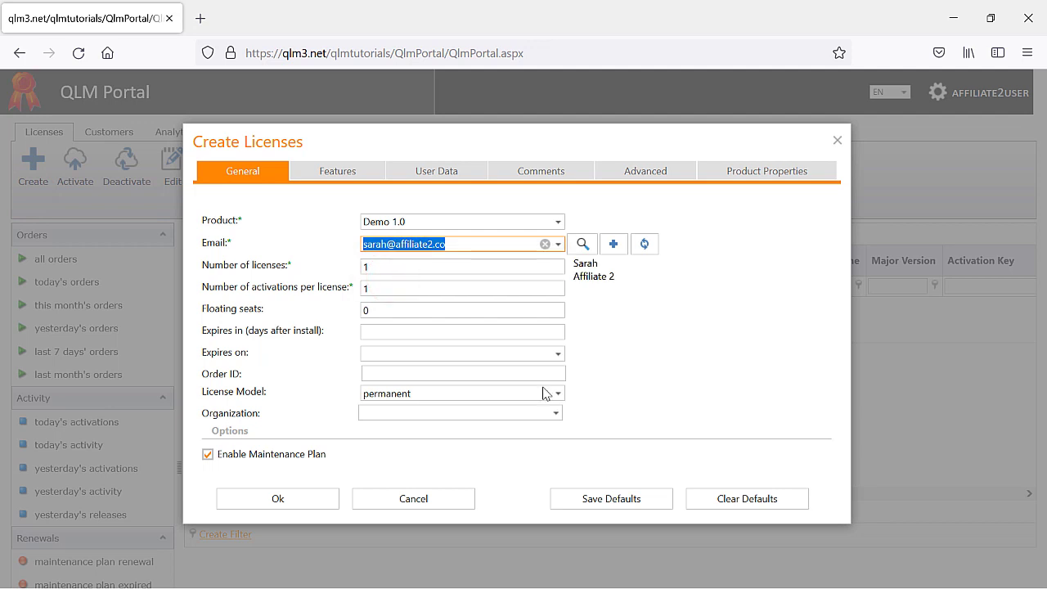
pyautogui.click(299, 503)
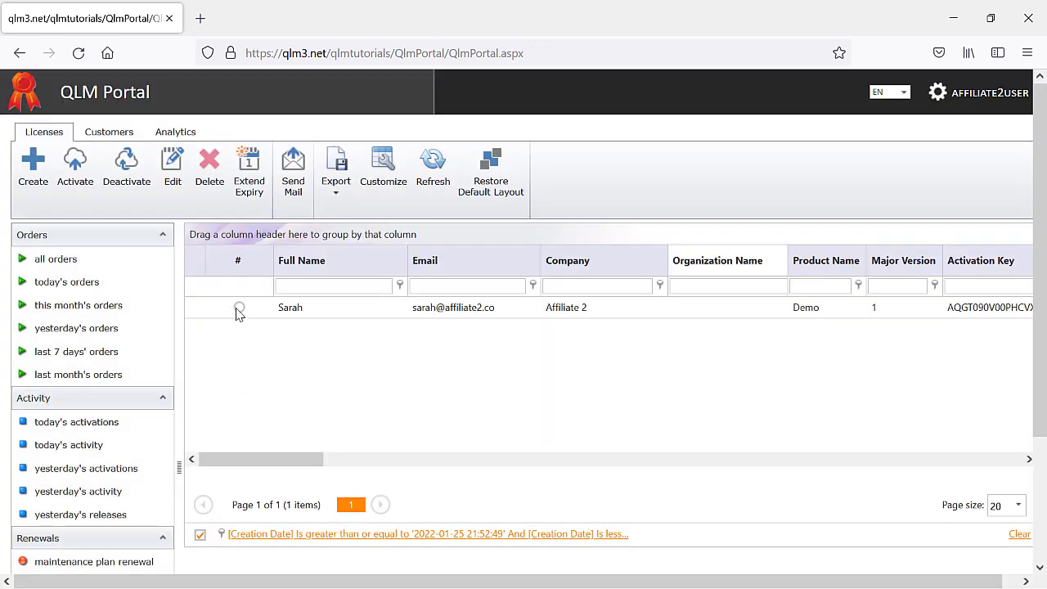
# - Email the new license to the customer using the 1. New Order template
pyautogui.click(239, 308)
pyautogui.click(294, 173)
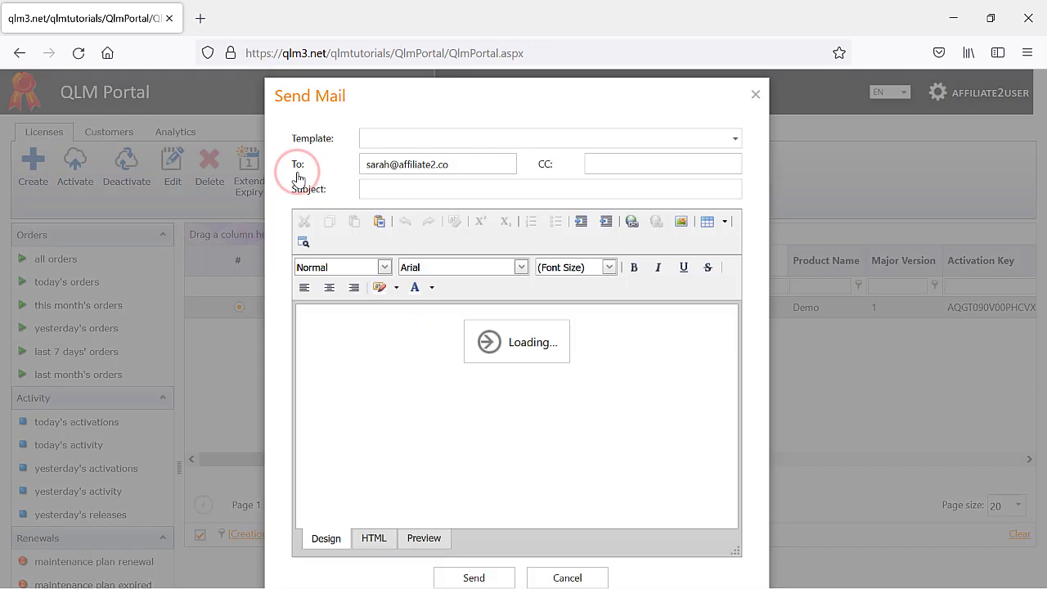
pyautogui.click(734, 139)
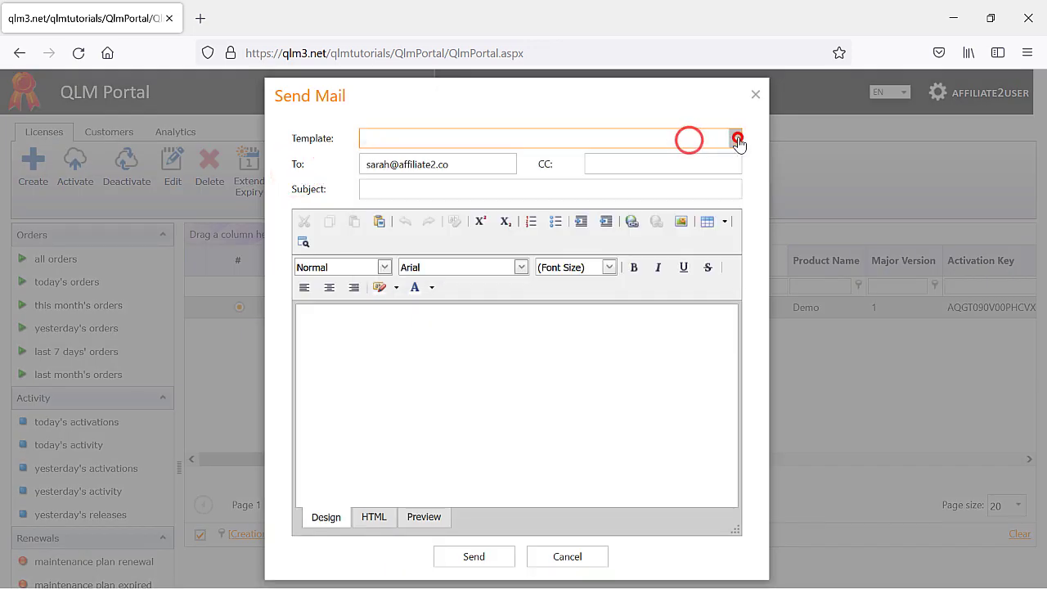
pyautogui.click(715, 158)
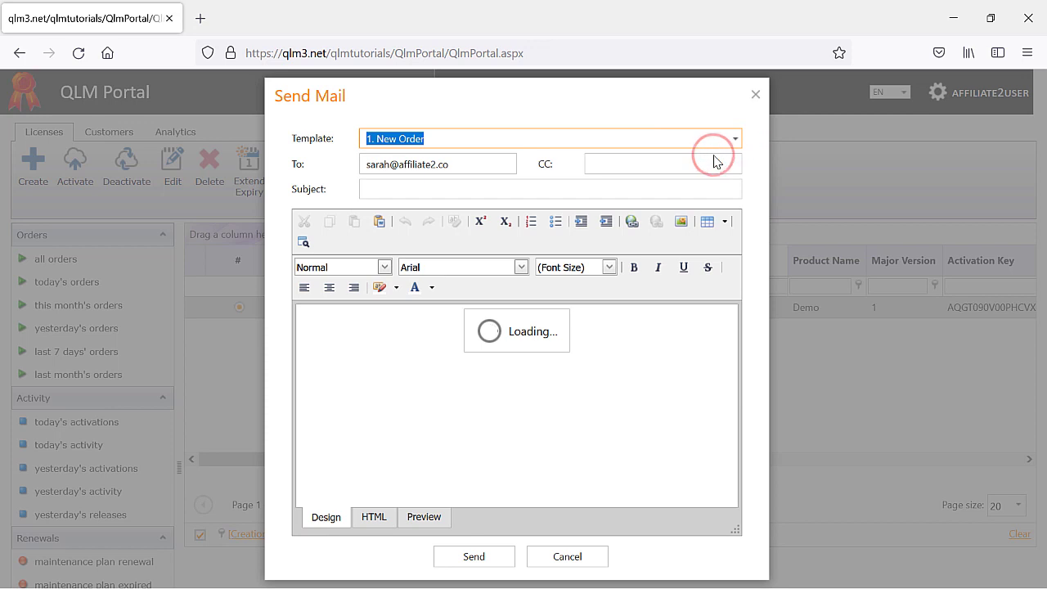
pyautogui.click(498, 564)
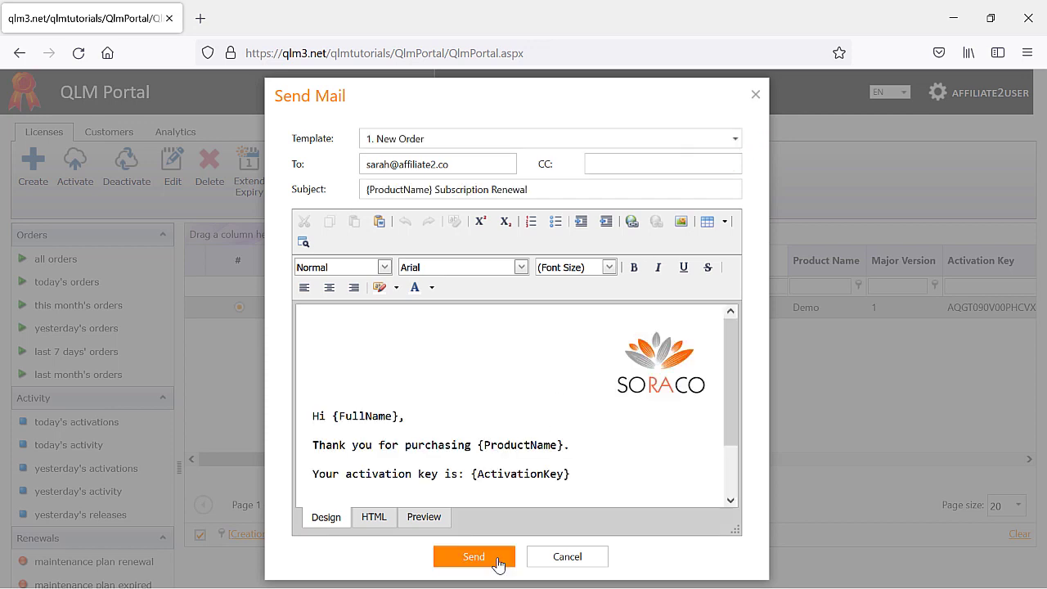
pyautogui.click(753, 92)
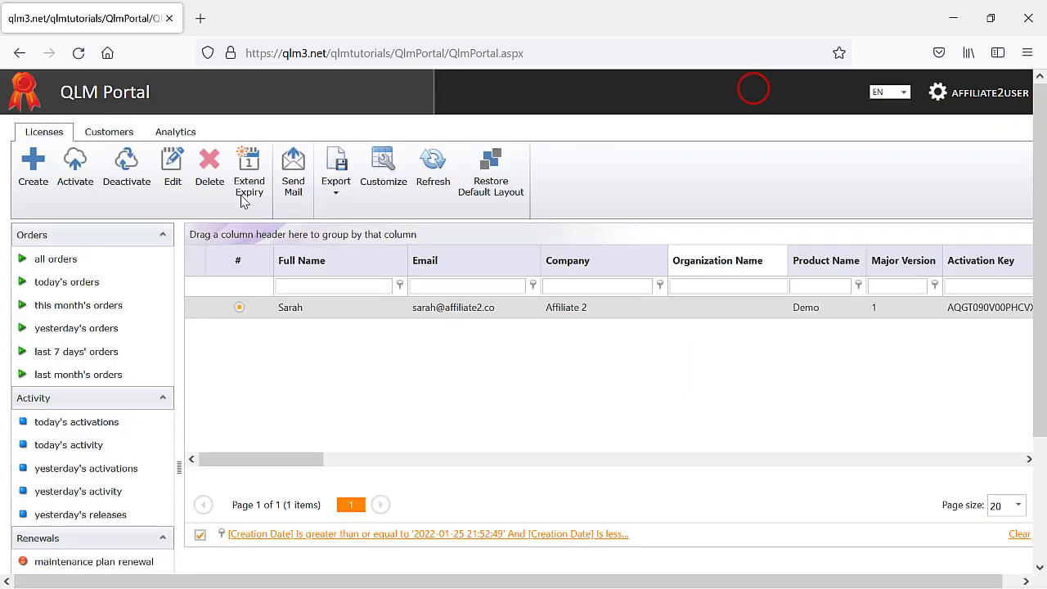
pyautogui.click(105, 133)
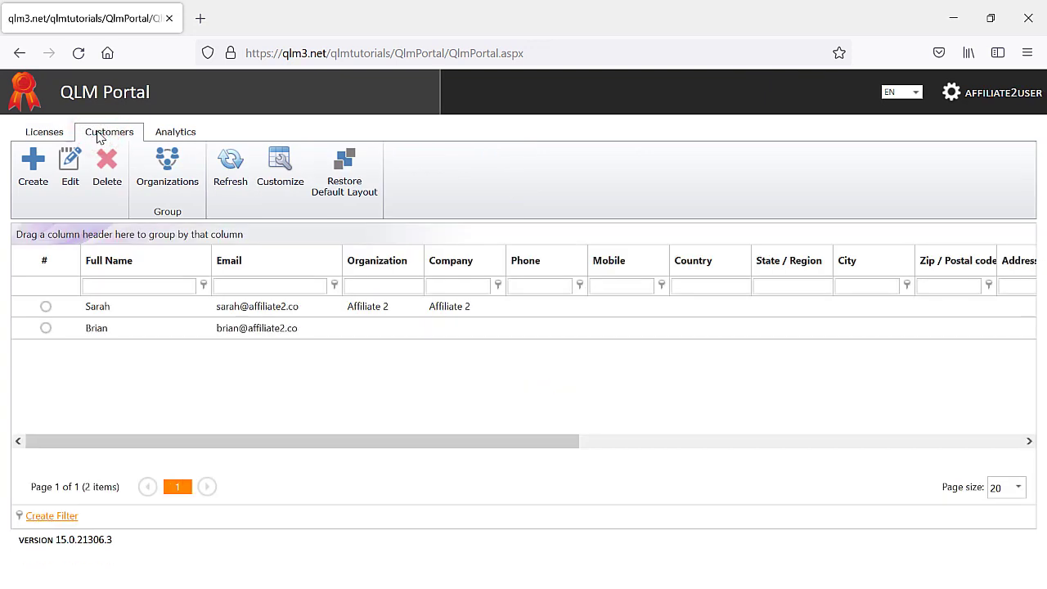
pyautogui.click(164, 137)
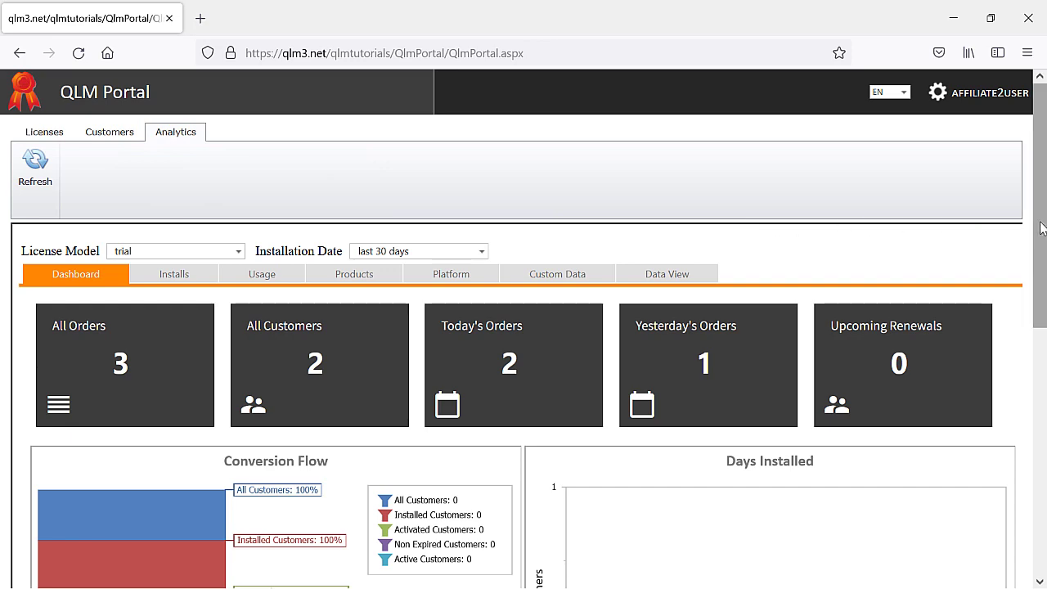
pyautogui.moveTo(1039, 224)
pyautogui.mouseDown()
pyautogui.moveTo(1039, 323)
pyautogui.moveTo(1030, 217)
pyautogui.mouseUp()
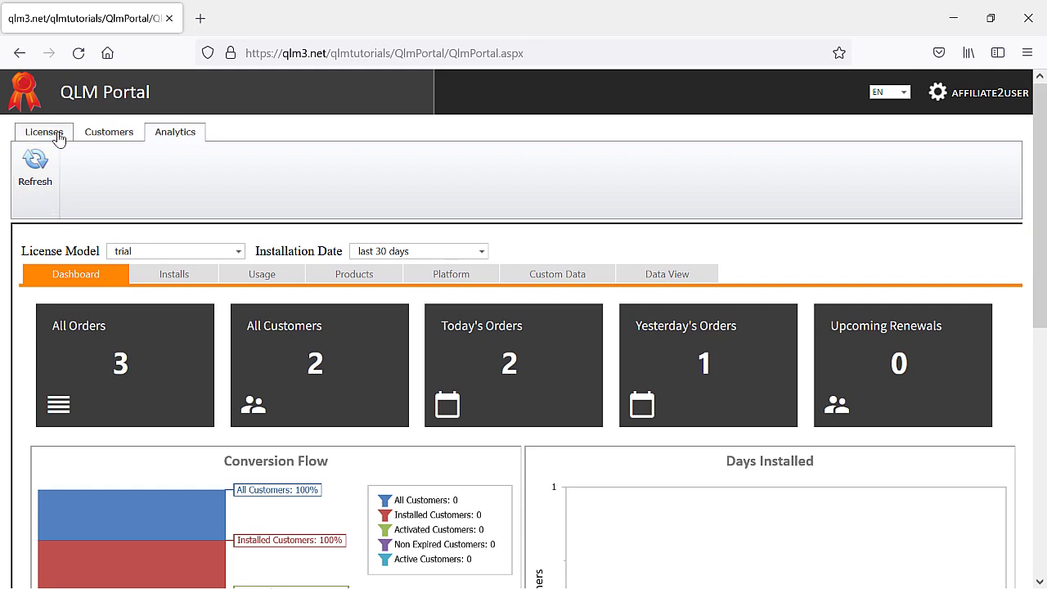
pyautogui.click(45, 132)
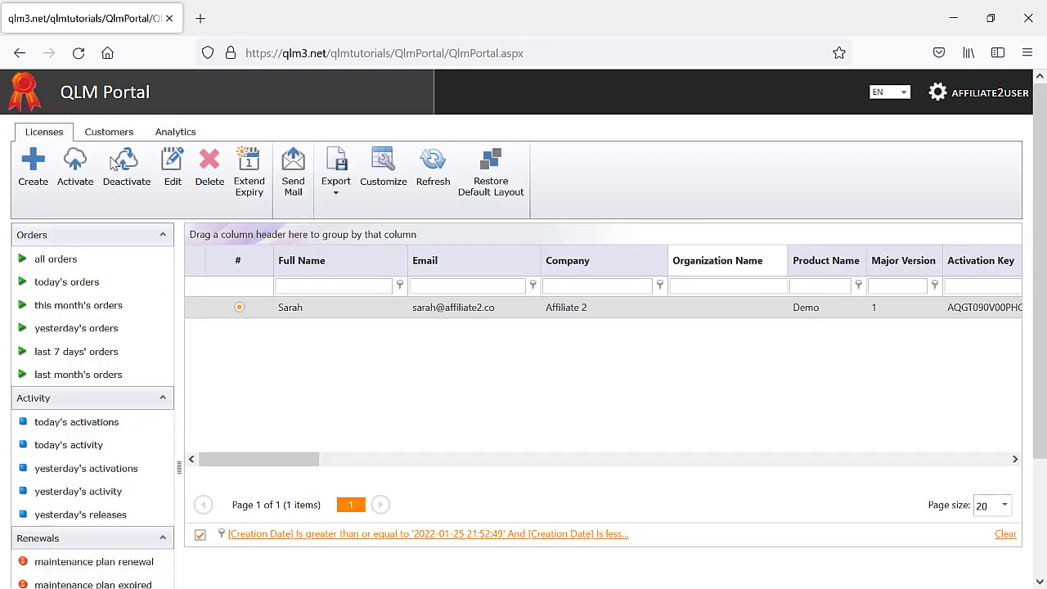
# - Hide the Organization Name column, keep Product Name, and move Email after Company
pyautogui.click(391, 169)
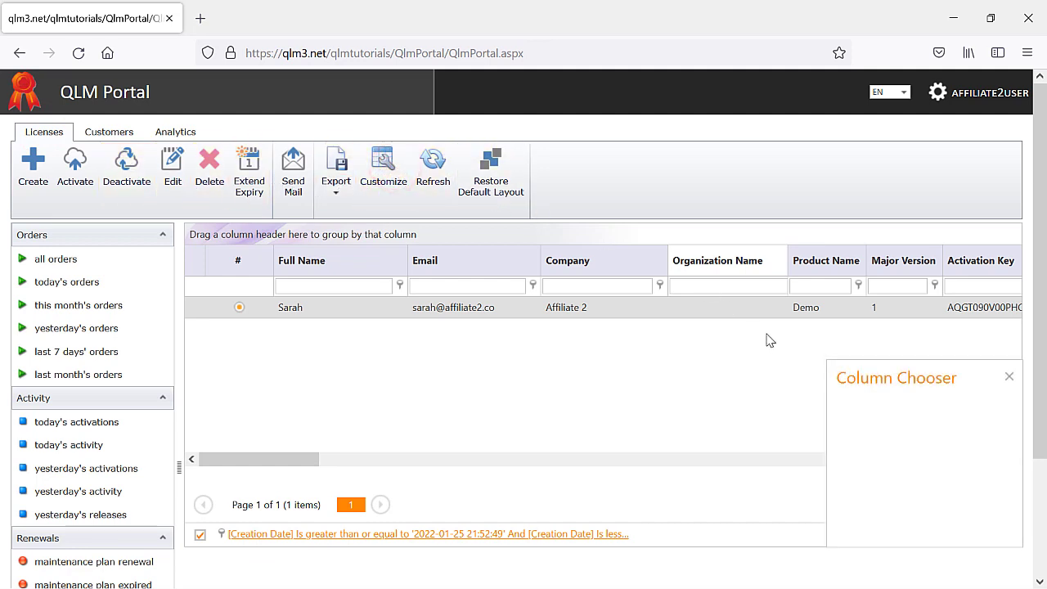
pyautogui.moveTo(823, 261); pyautogui.dragTo(888, 437)
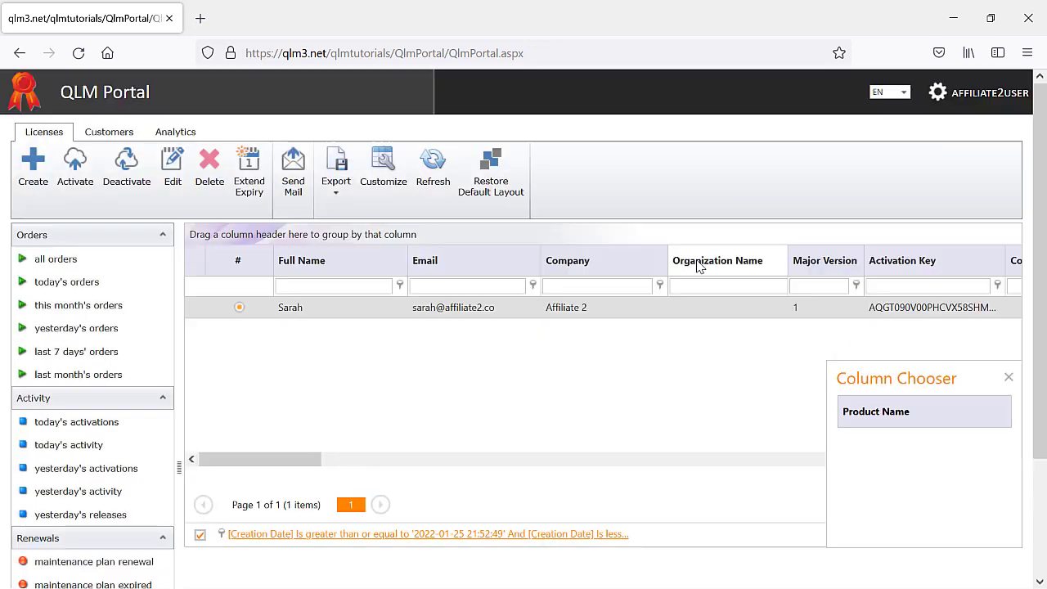
pyautogui.moveTo(696, 265); pyautogui.dragTo(875, 464)
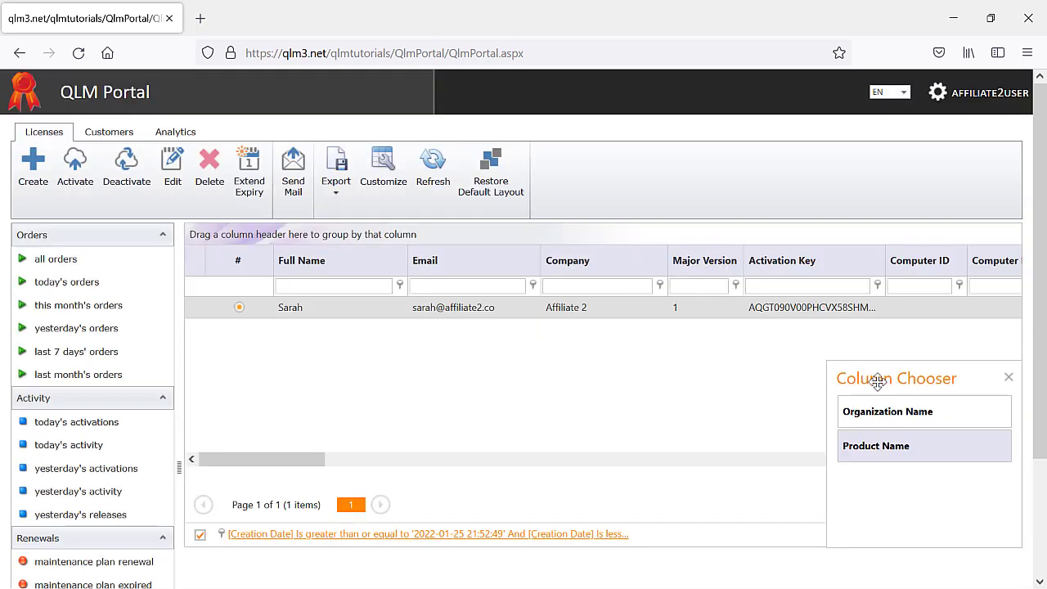
pyautogui.moveTo(894, 450); pyautogui.dragTo(675, 270)
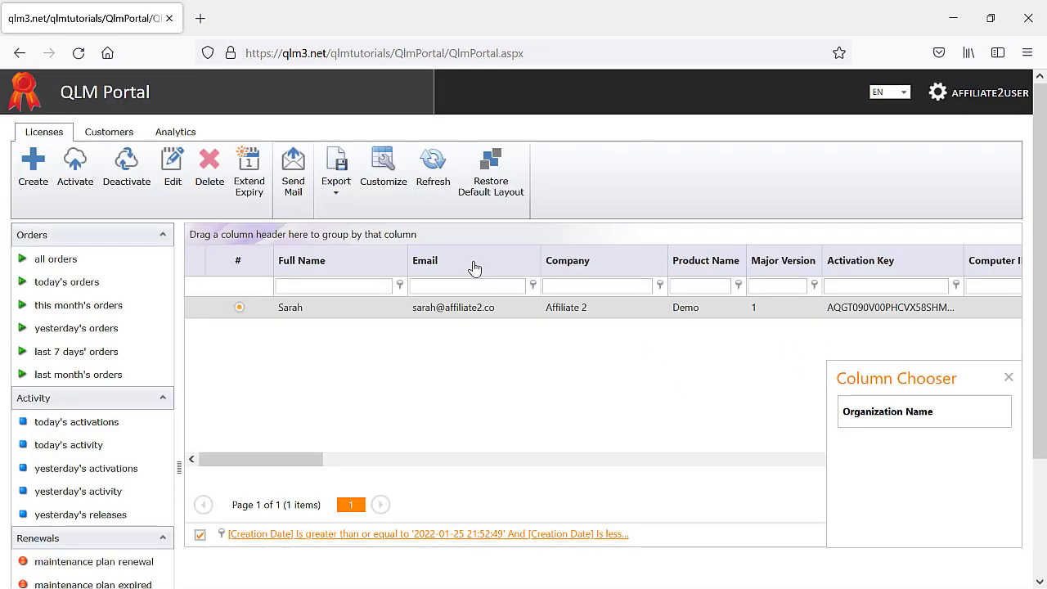
pyautogui.moveTo(473, 260); pyautogui.dragTo(689, 274)
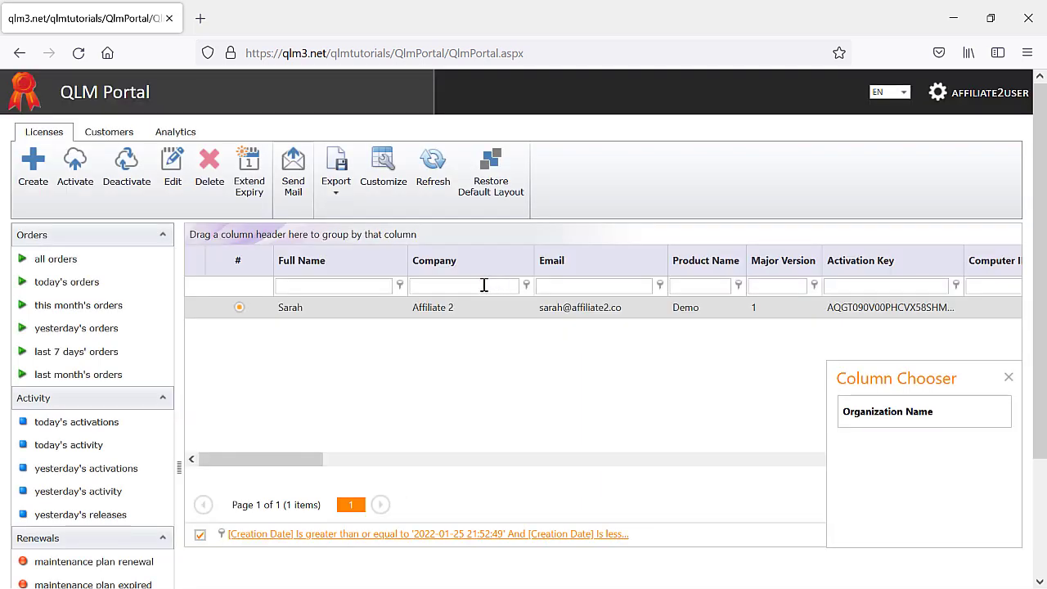
# - Filter Email to contain affiliate2, then bring up the Filter Builder's And condition options
pyautogui.click(484, 284)
pyautogui.click(571, 285)
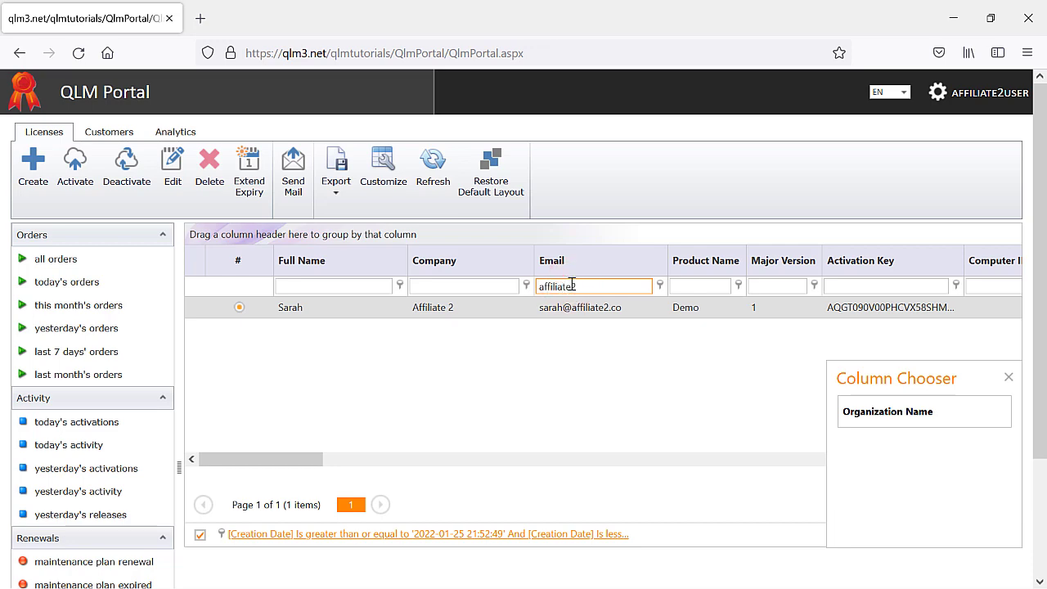
pyautogui.press('Return')
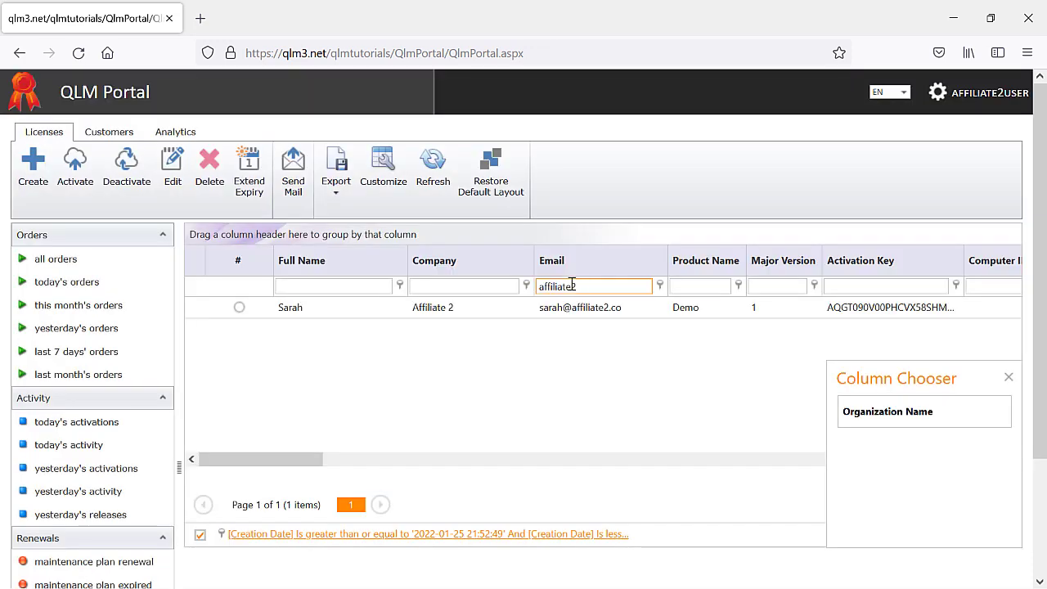
pyautogui.click(417, 537)
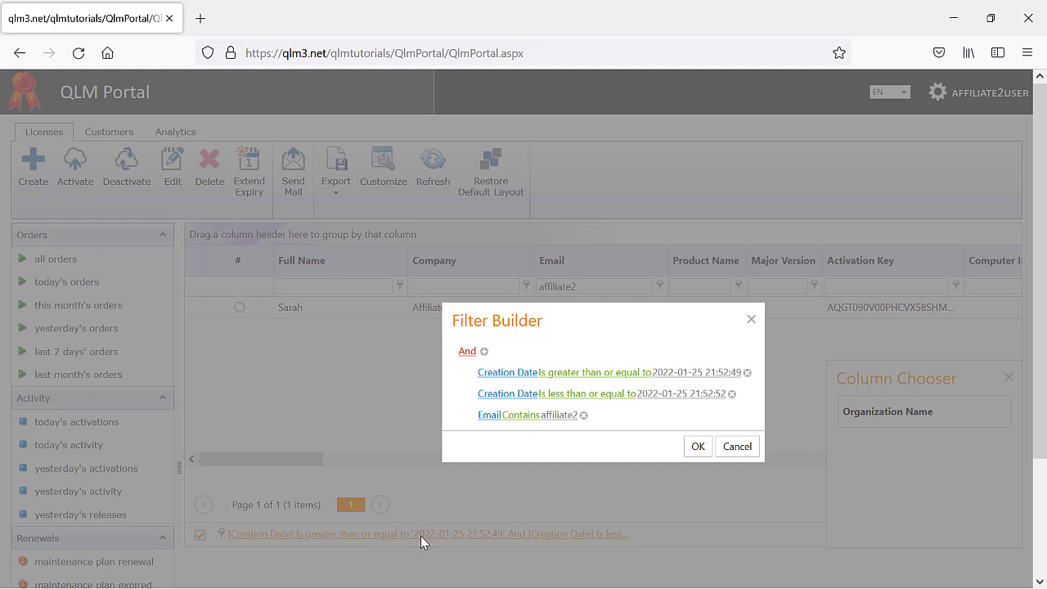
pyautogui.click(466, 351)
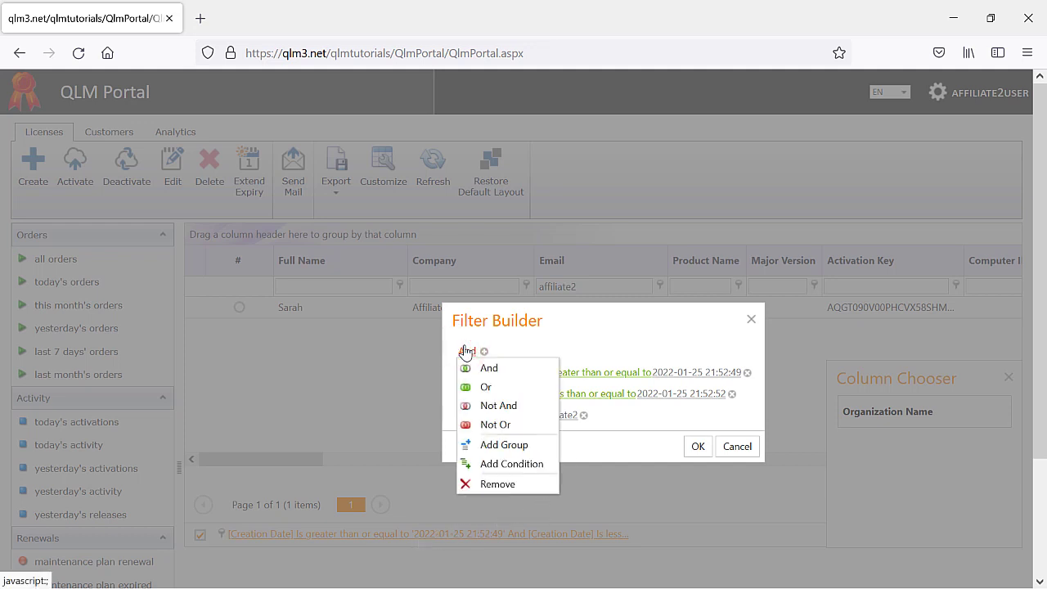